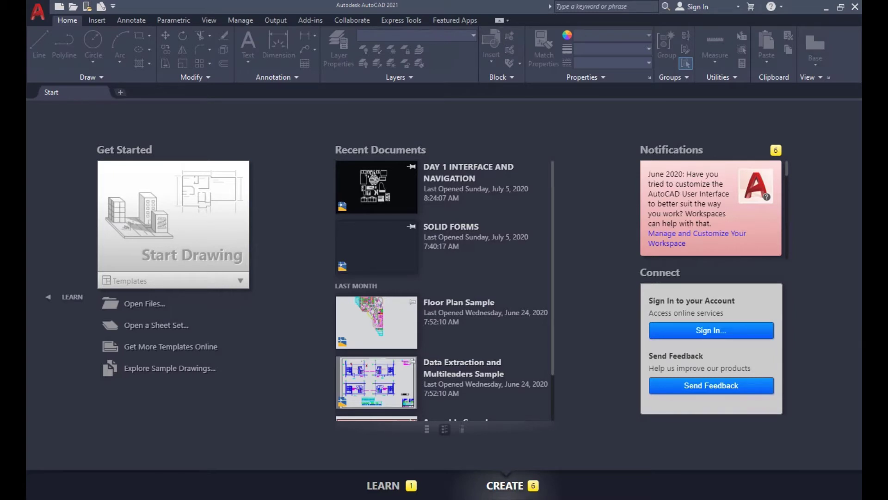
Step: Open the drawing DAY 1 INTERFACE AND NAVIGATION.dwg
left_click(845, 323)
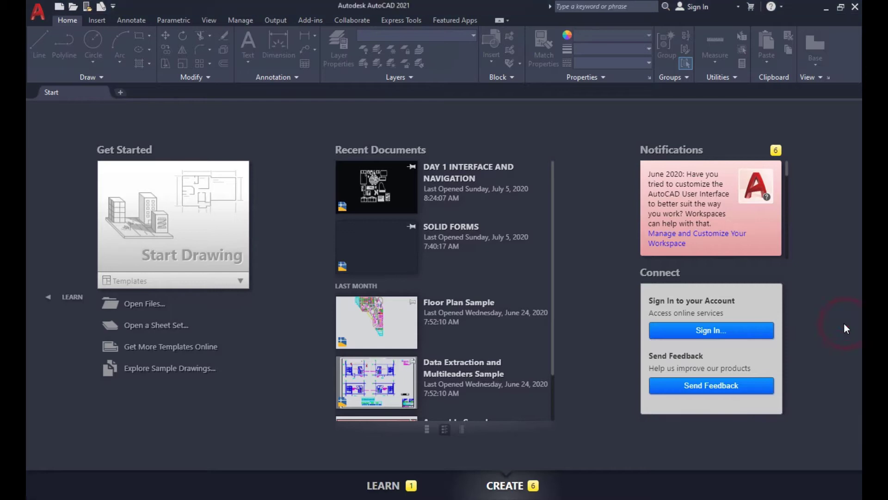
left_click(73, 7)
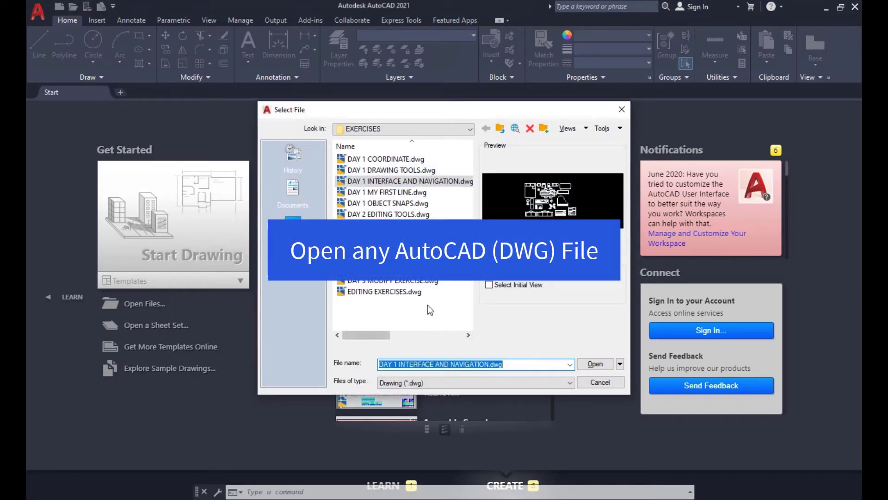
mouse_move(410, 182)
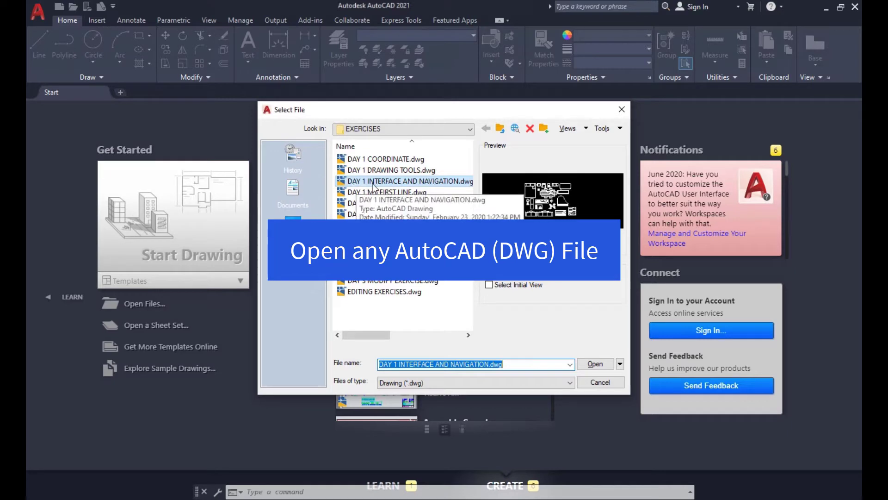
left_click(427, 183)
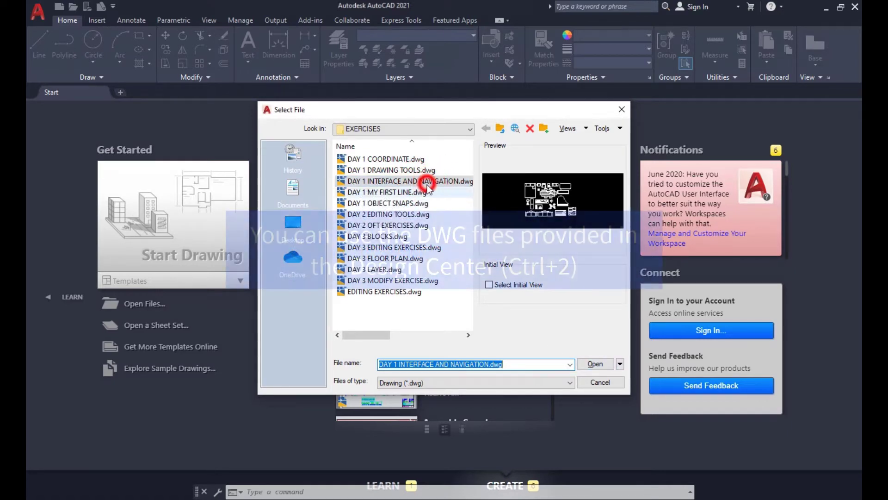
left_click(588, 364)
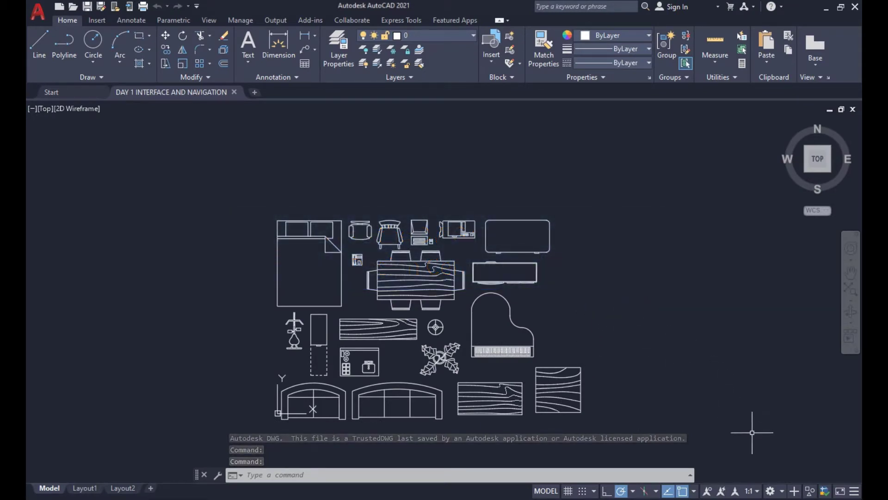
Step: Switch the AutoCAD workspace to 3D Basics from the status bar
left_click(770, 491)
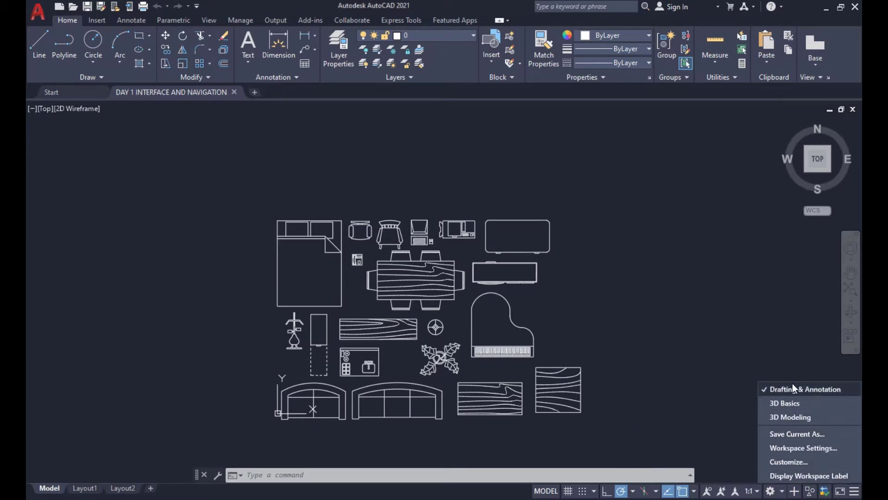
left_click(792, 407)
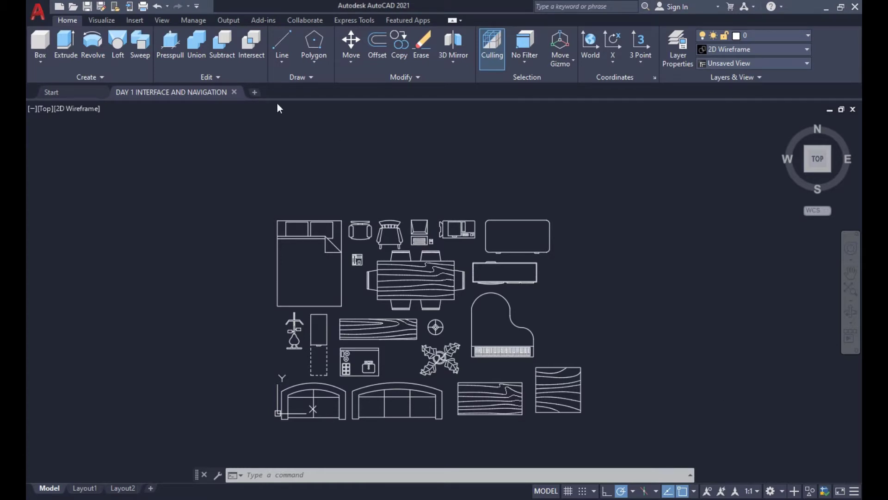
Step: Toggle the ViewCube, navigation bar and UCS icon display off and back on
left_click(165, 20)
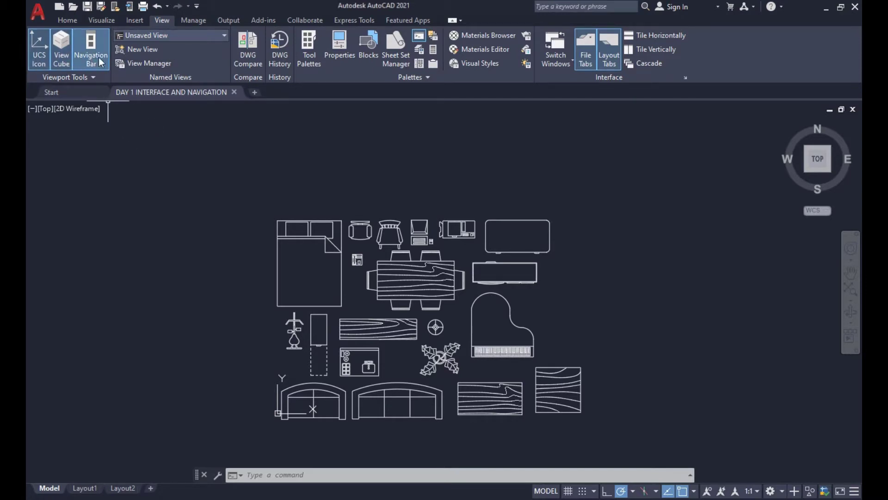
left_click(60, 57)
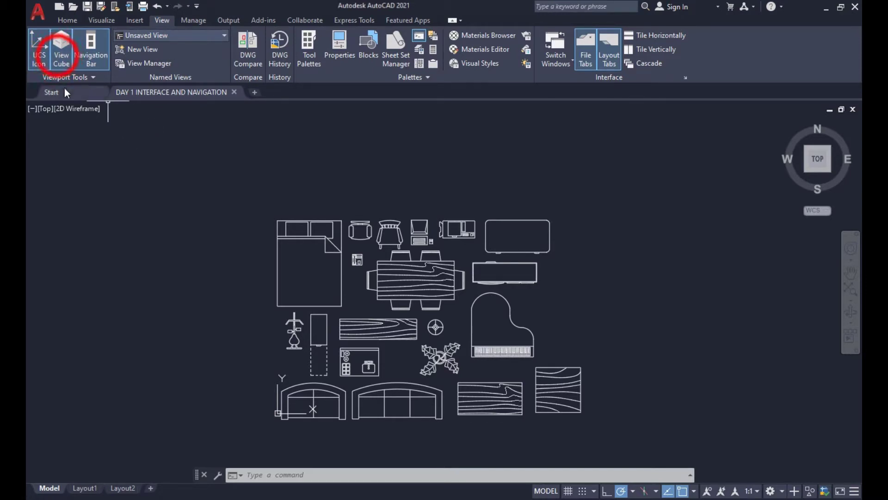
left_click(59, 57)
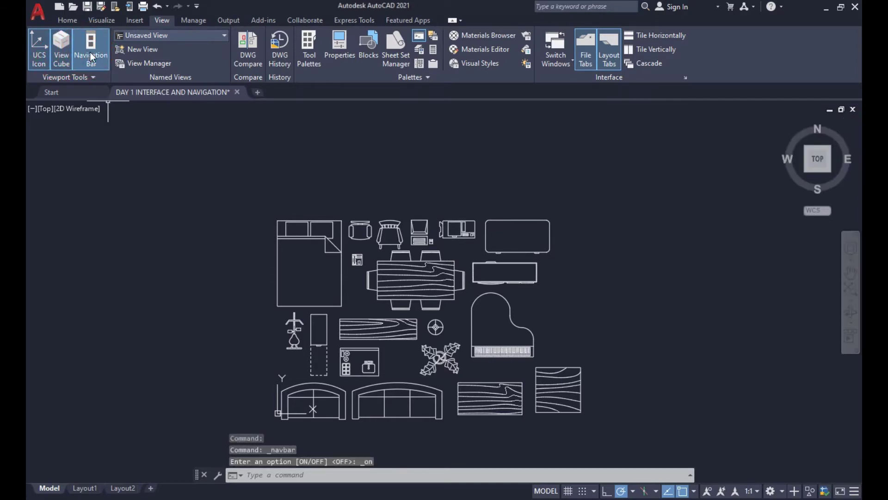
mouse_move(815, 139)
left_click(40, 56)
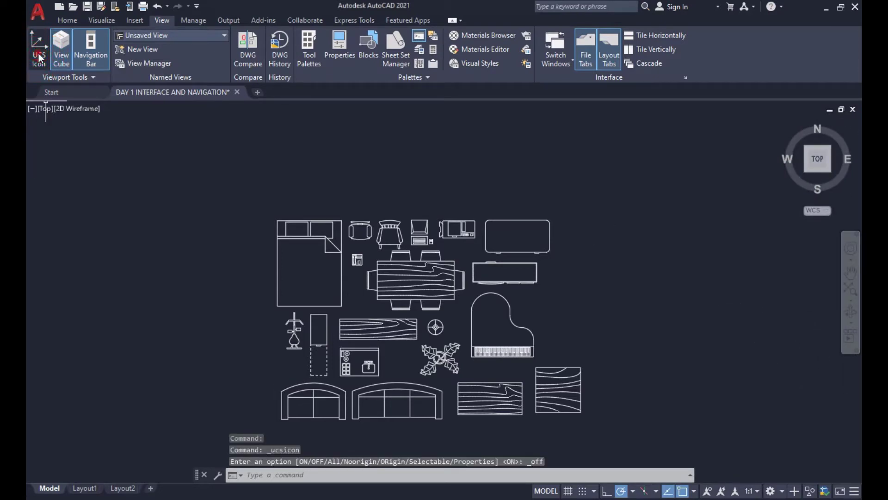
left_click(39, 57)
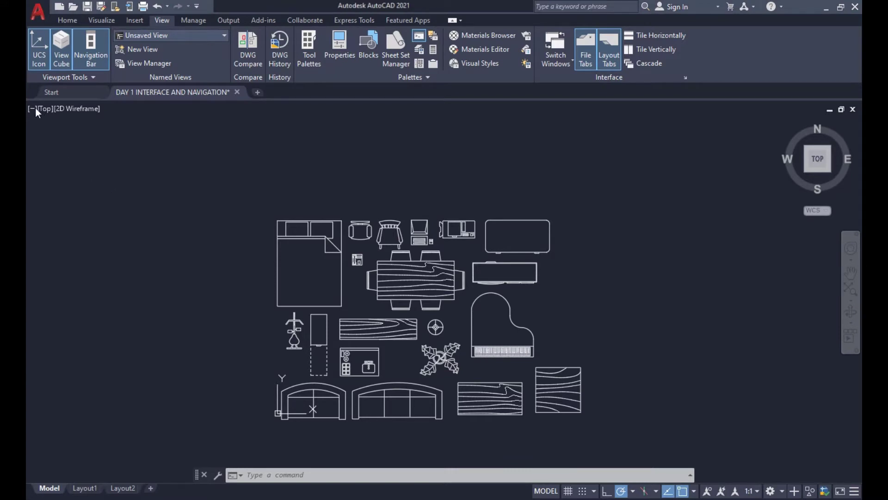
left_click(76, 126)
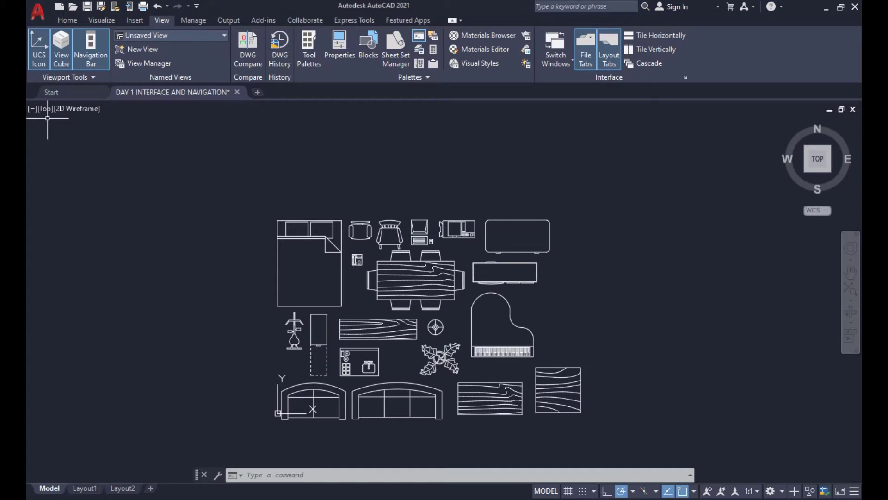
left_click(45, 109)
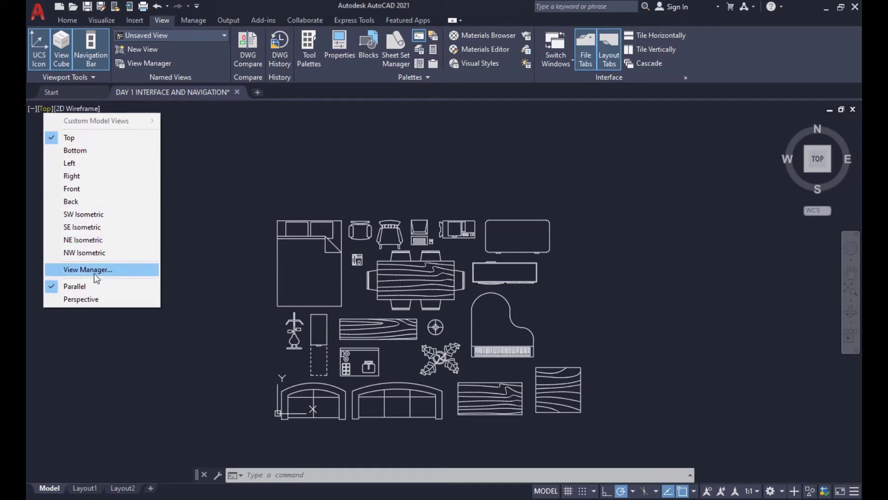
Step: View the plan in SW Isometric, cycle ViewCube corners to Front, then return to Top
left_click(84, 214)
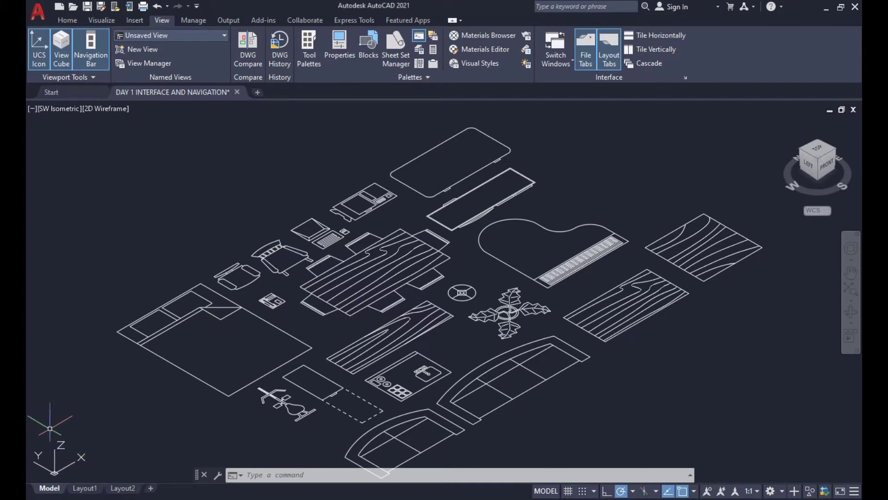
mouse_move(823, 157)
left_click(802, 152)
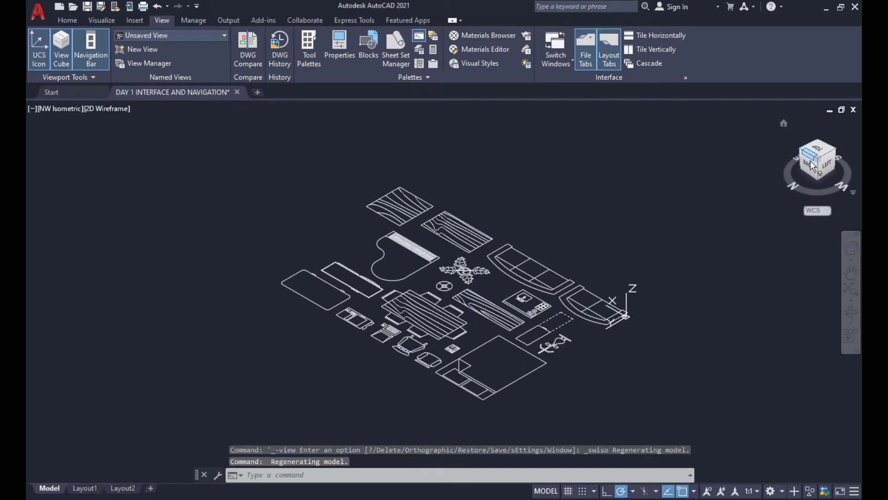
left_click(812, 166)
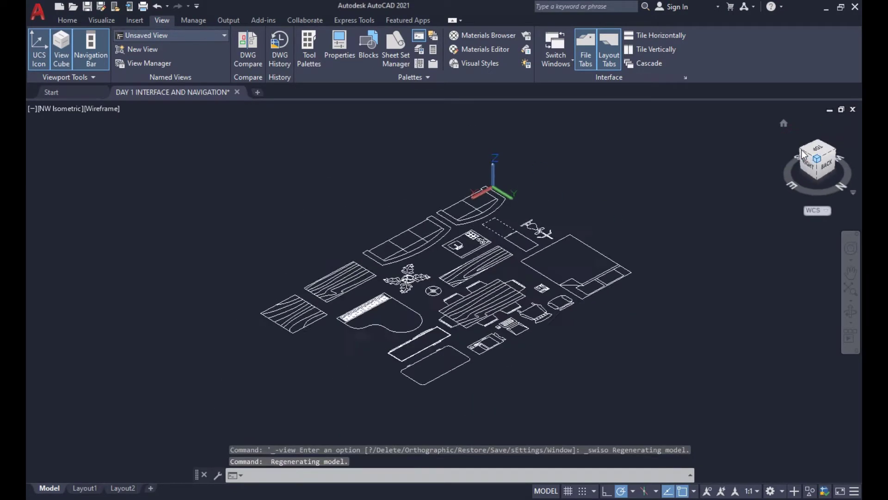
left_click(803, 154)
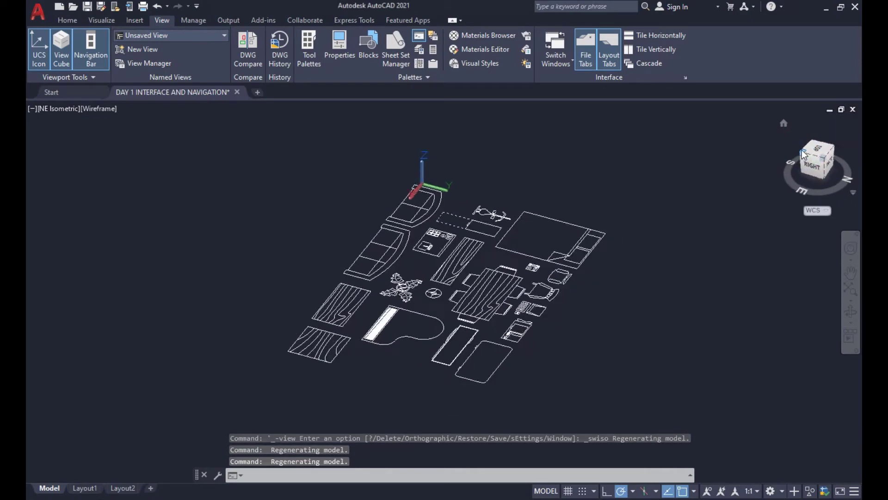
left_click(810, 166)
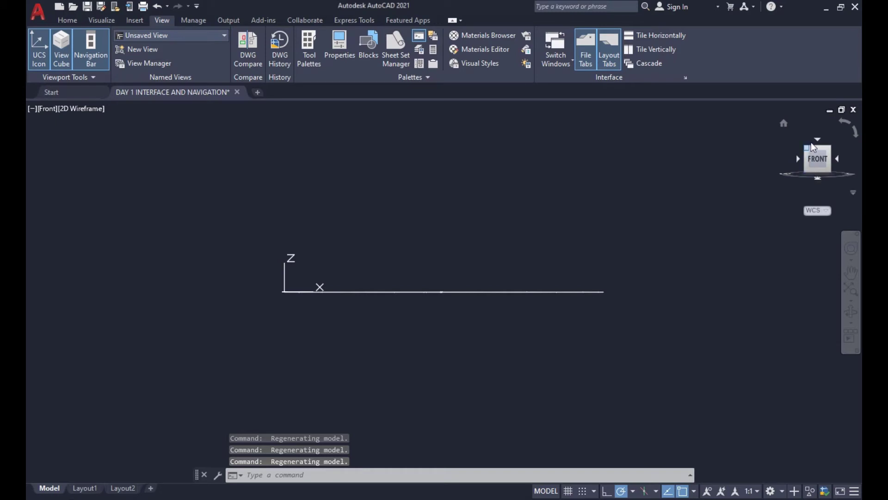
left_click(44, 111)
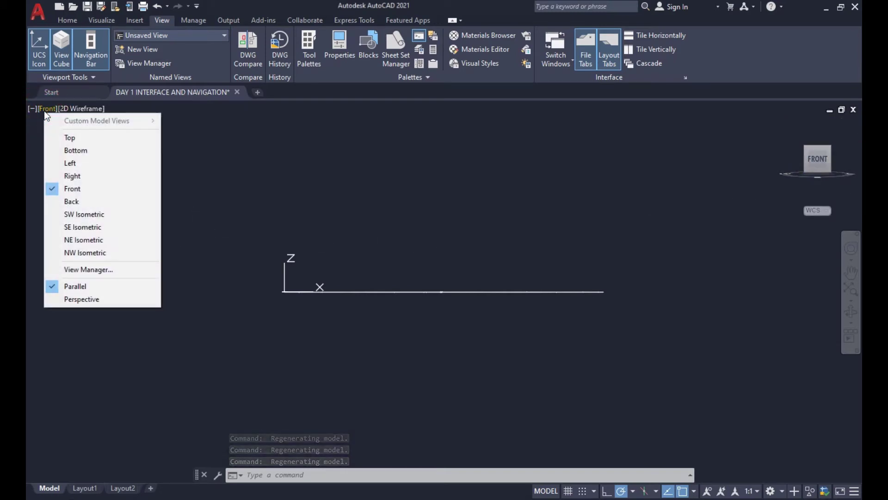
left_click(70, 138)
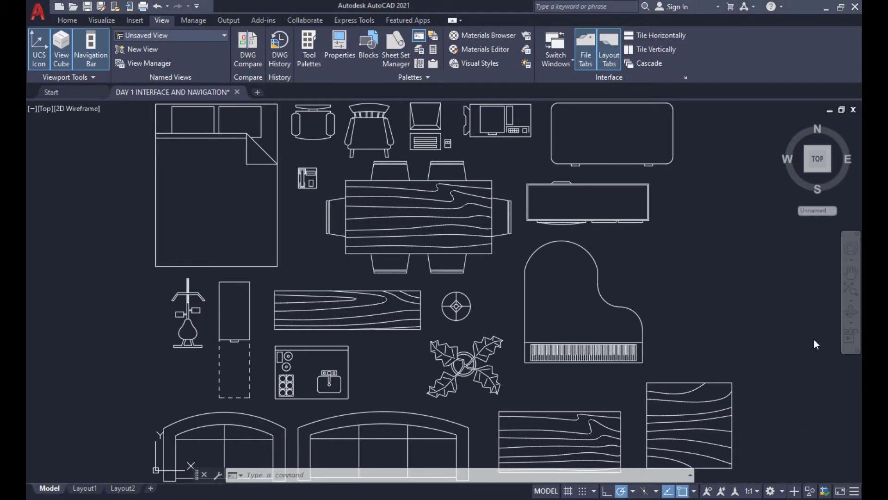
Step: Rotate the plan into 3D with the navigation bar's Orbit tool
left_click(852, 312)
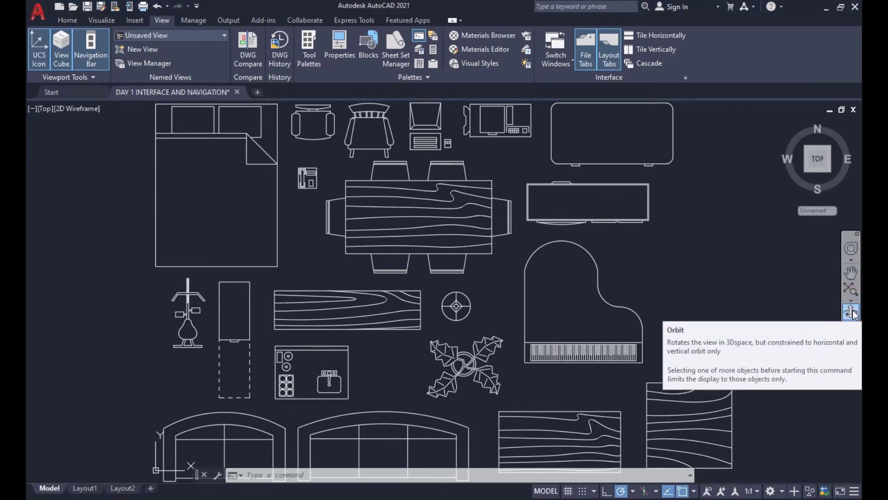
left_click(852, 312)
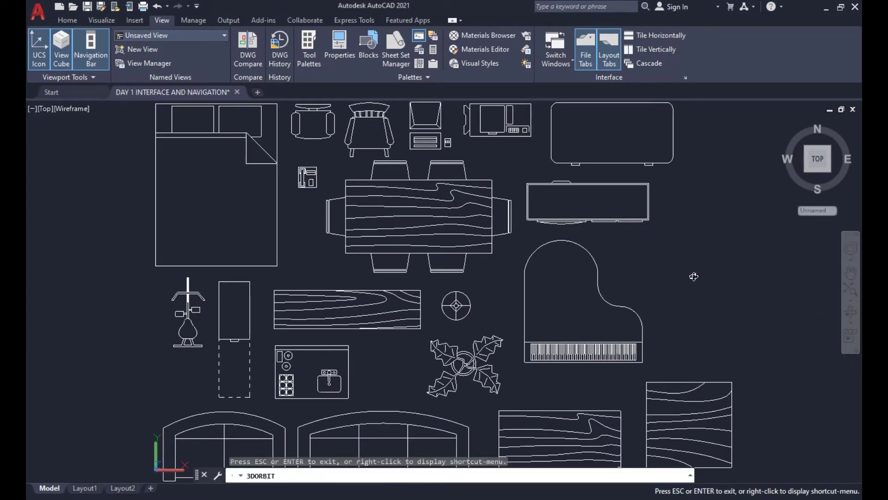
mouse_move(688, 270)
left_mouse_down()
mouse_move(671, 273)
mouse_move(511, 162)
left_mouse_up()
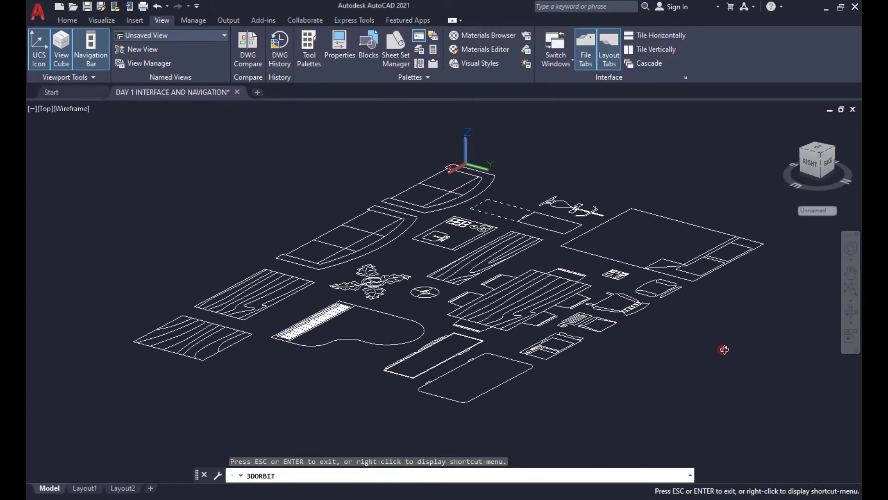
left_click_drag(722, 349, 463, 349)
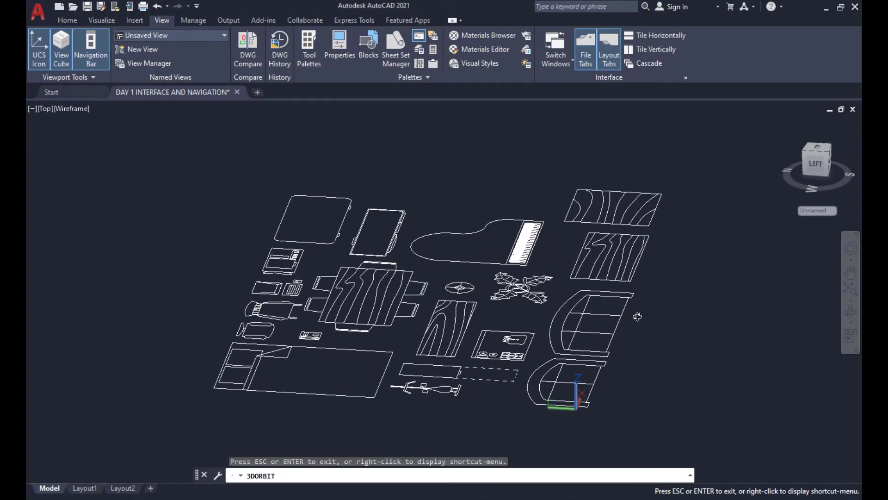
key("Escape")
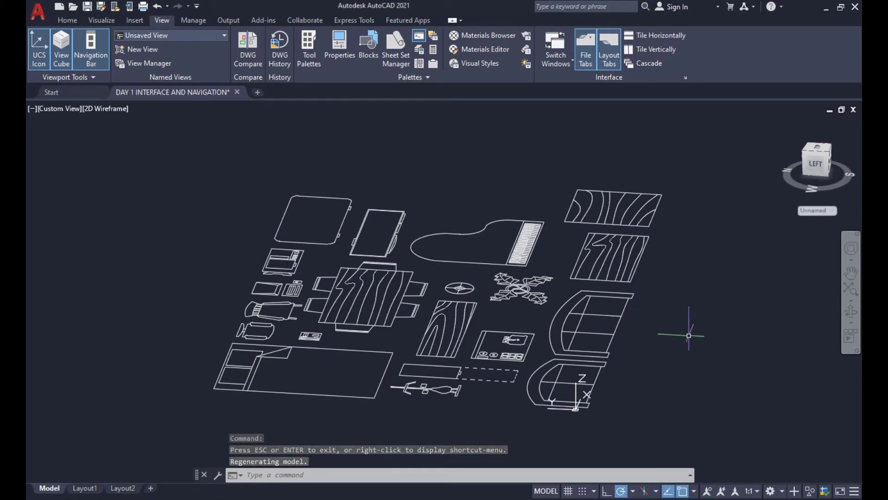
Step: Shift-orbit the model freely to a front-southwest tilted 3D view
key("shift")
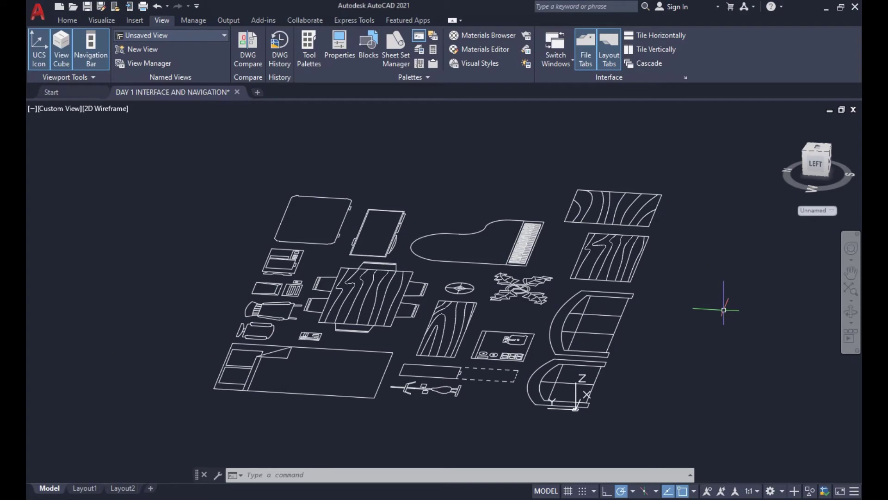
middle_click_drag(724, 310, 553, 319, "shift")
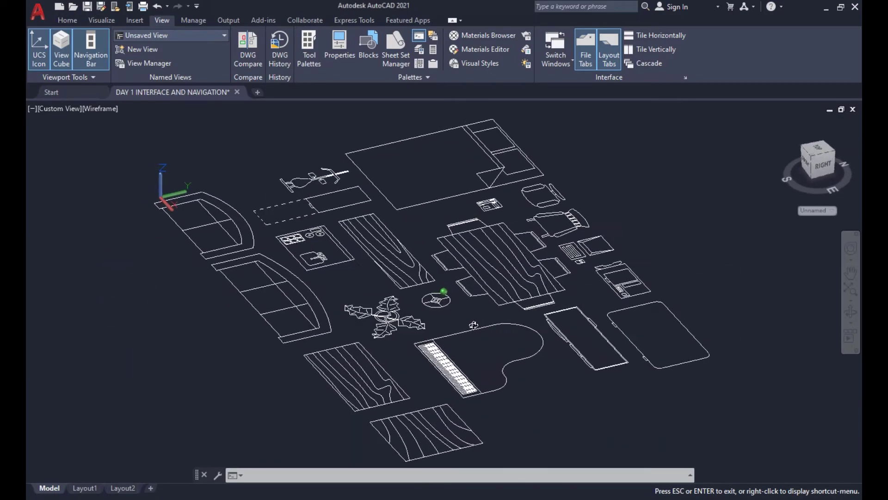
middle_click_drag(553, 319, 632, 370, "shift")
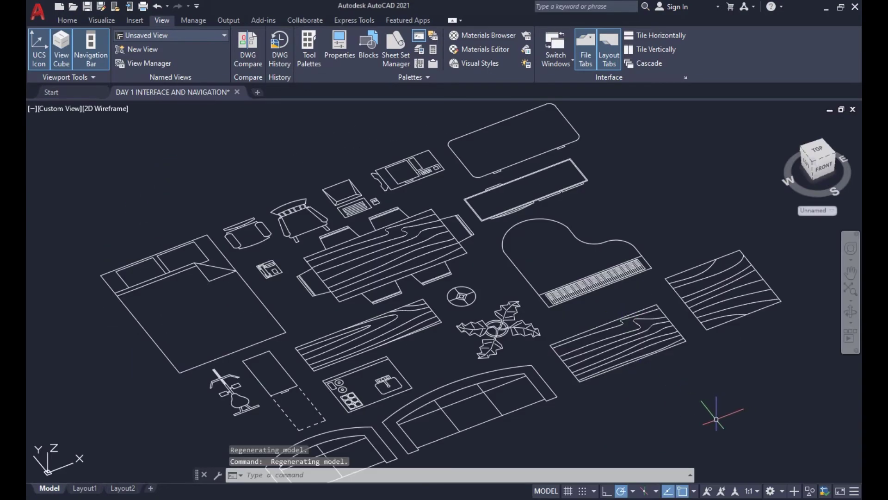
middle_click_drag(721, 413, 506, 391, "shift")
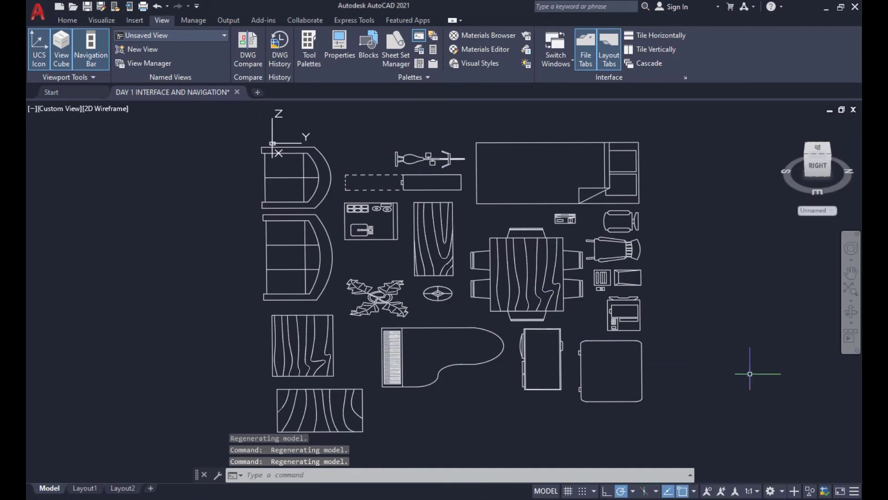
middle_click_drag(753, 369, 269, 374, "shift")
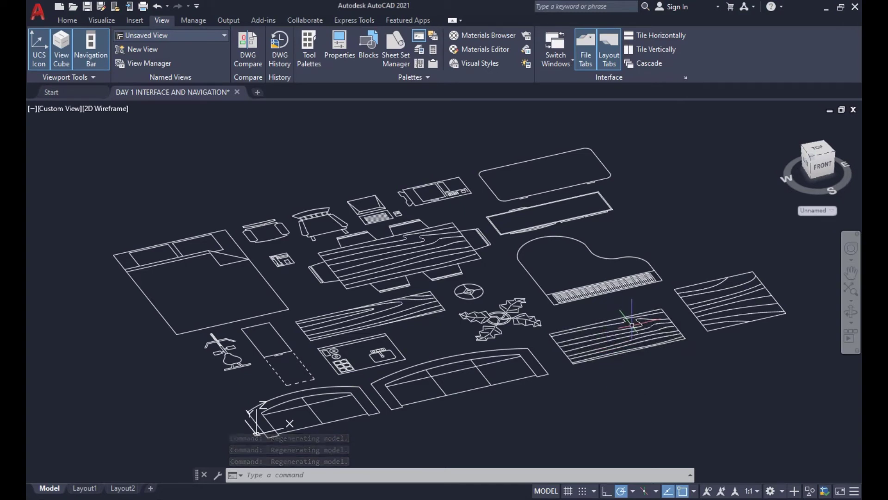
Step: Split the drawing area into Two: Vertical viewports from the Visualize tab
left_click(105, 21)
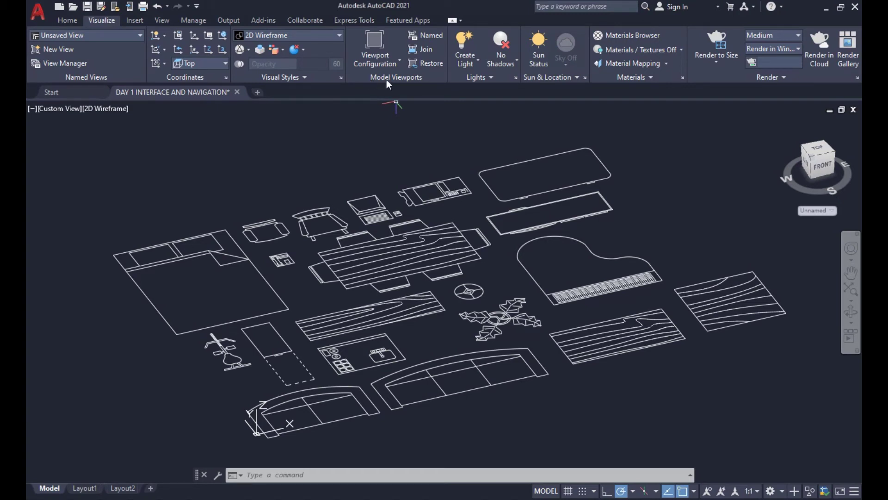
left_click(385, 63)
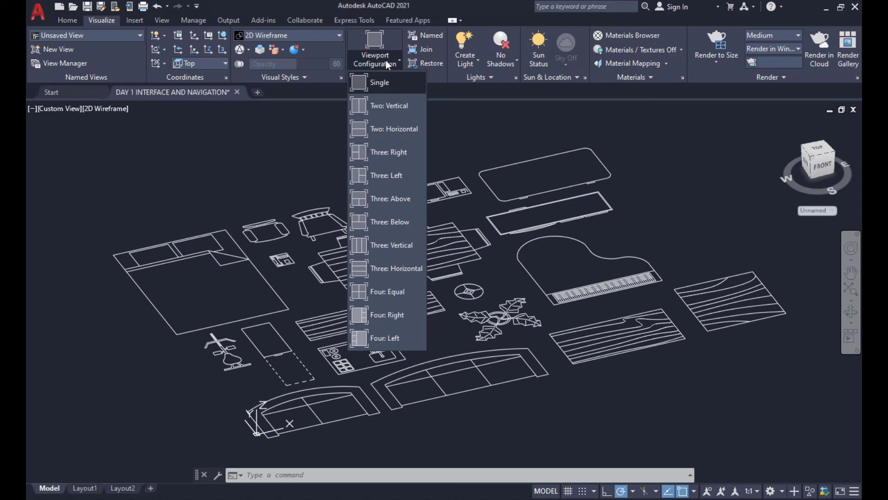
left_click(400, 112)
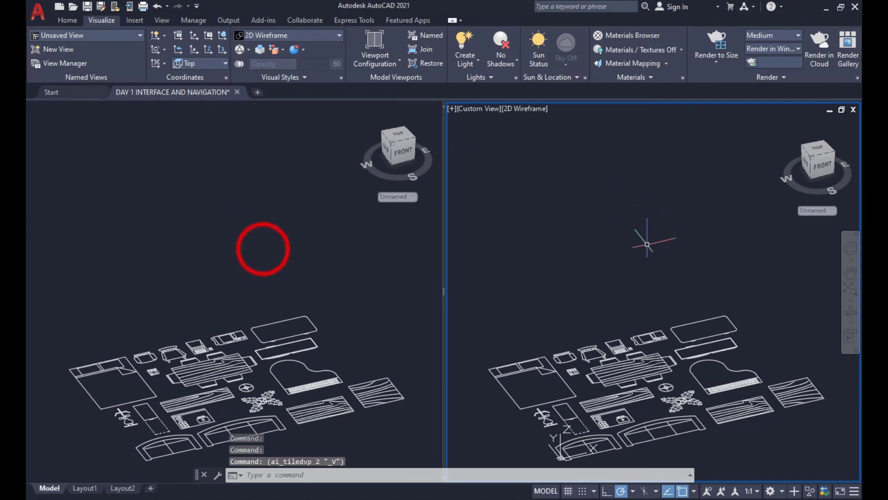
Step: Set the left viewport to the Top view
left_click(263, 248)
left_click(617, 221)
left_click(143, 211)
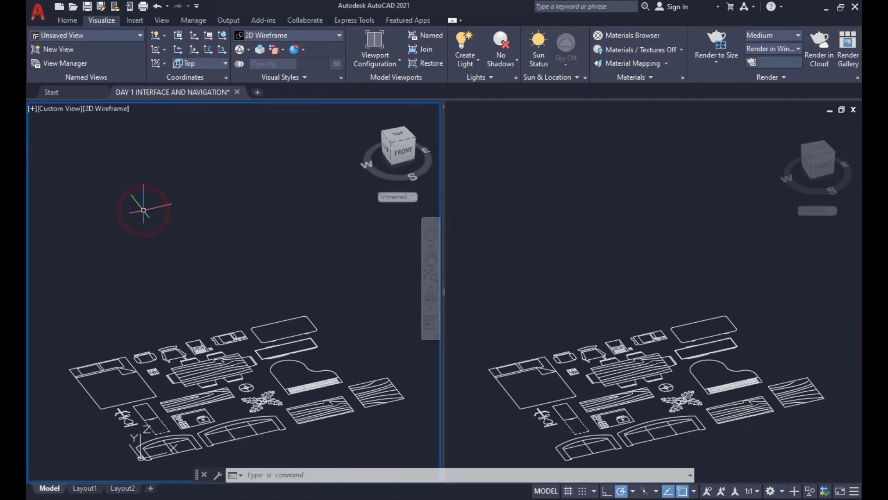
left_click(52, 110)
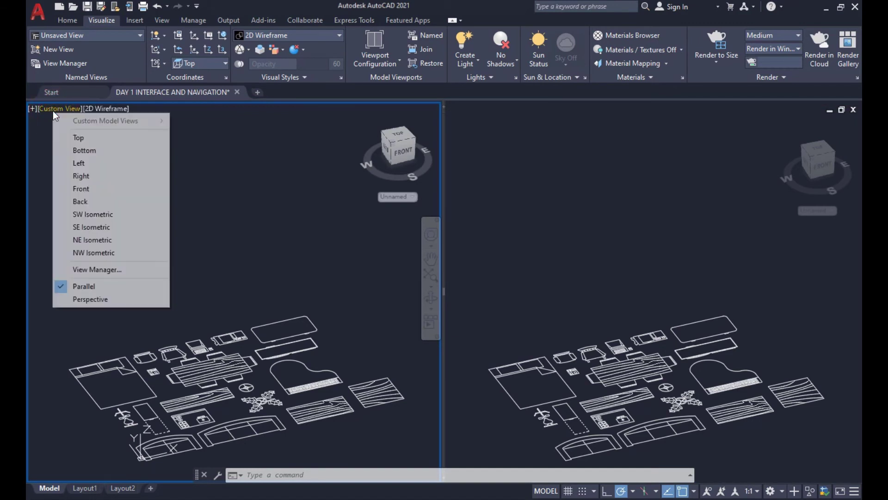
left_click(84, 139)
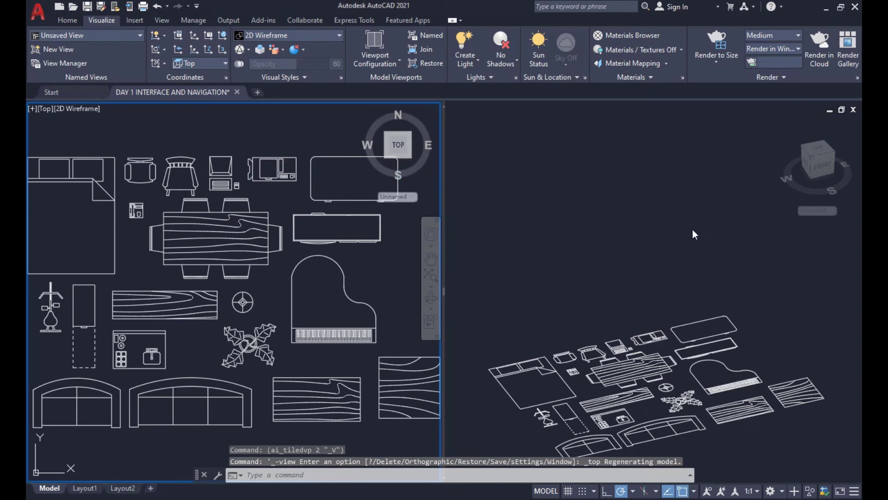
Step: Set the right viewport to the SW Isometric view
left_click(690, 210)
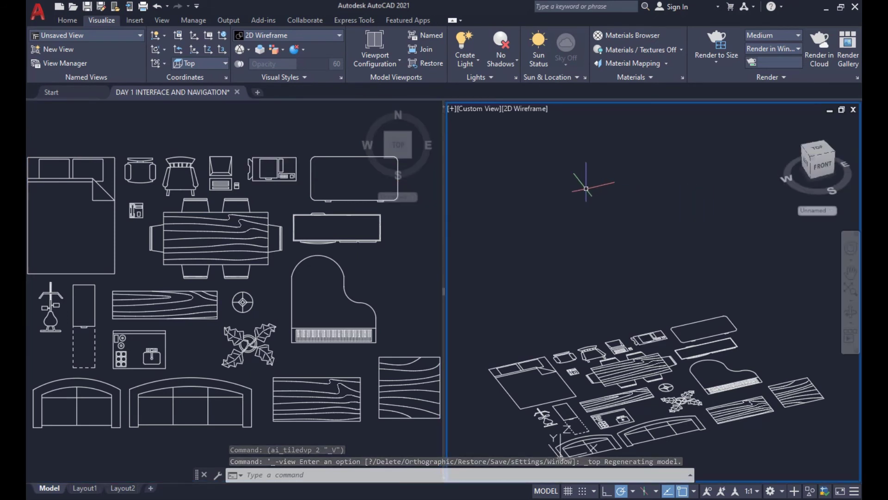
left_click(482, 109)
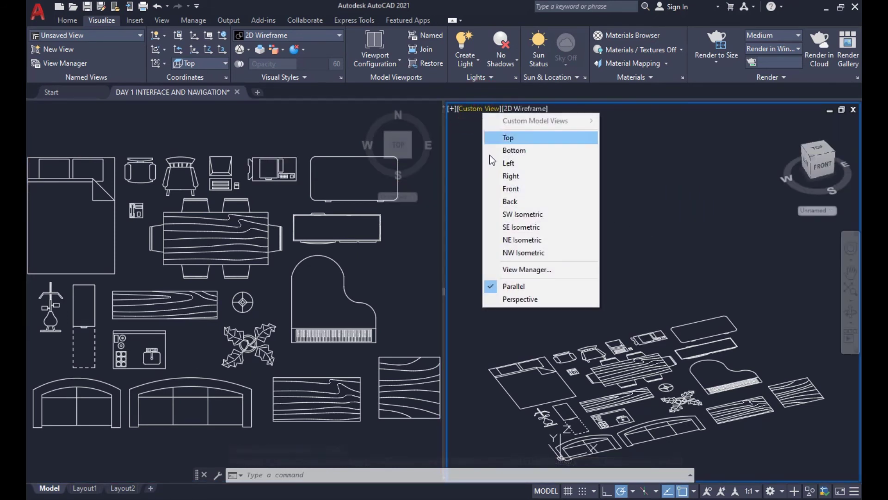
left_click(522, 217)
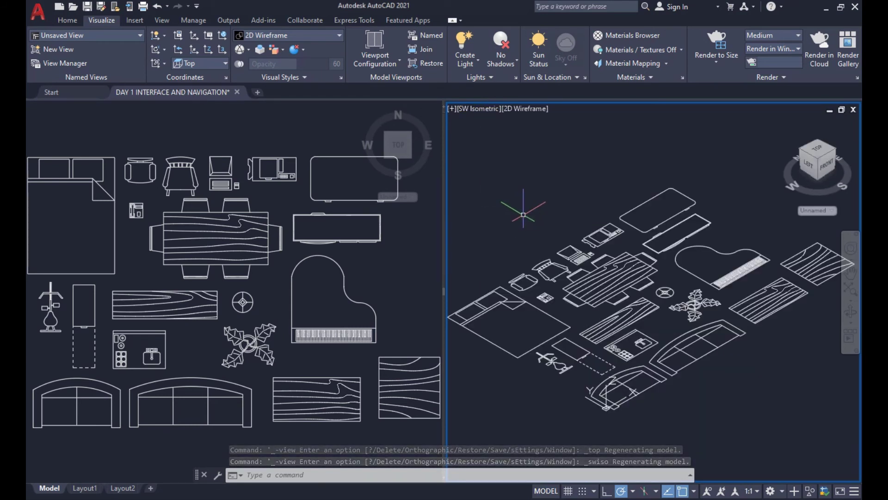
left_click(122, 131)
left_click(123, 134)
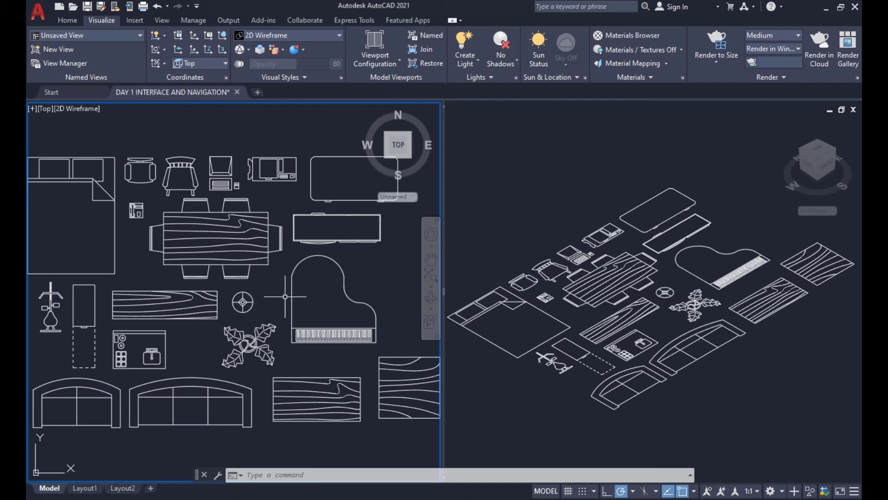
left_click(524, 193)
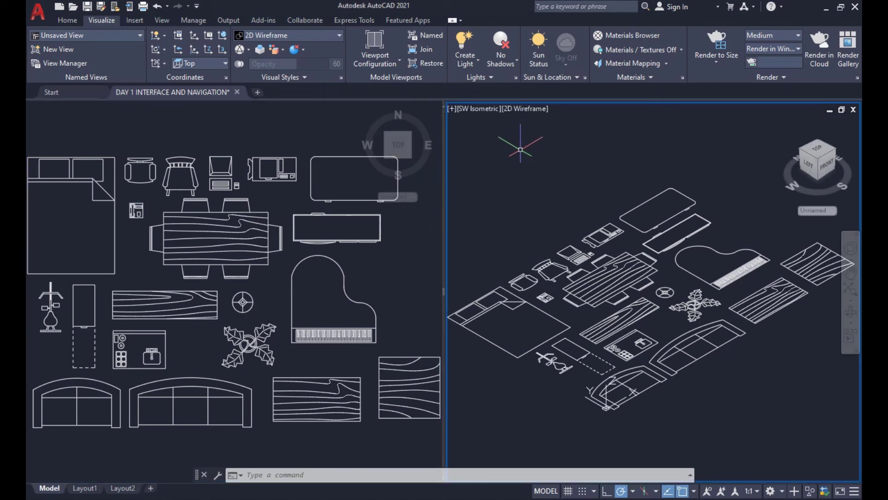